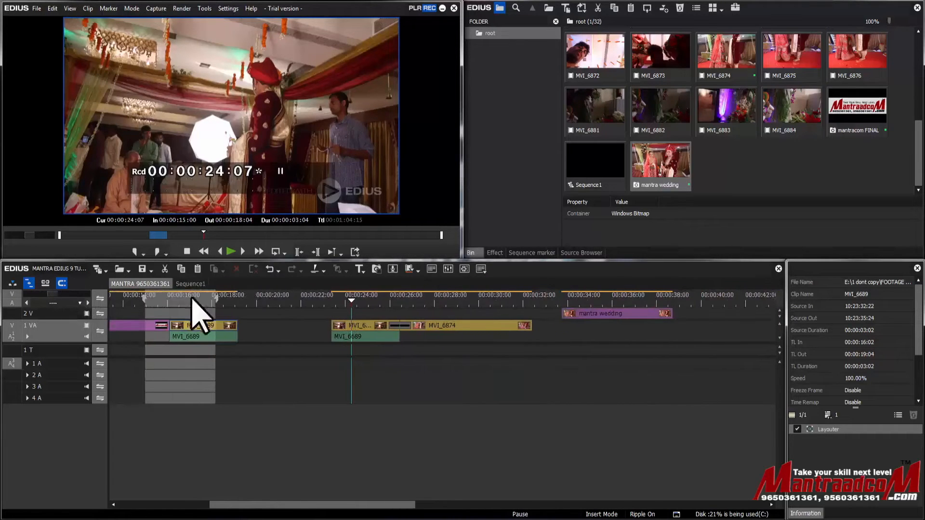
Clear the sequence's existing In and Out points from the timeline
drag(348, 304, 245, 303)
drag(256, 504, 345, 506)
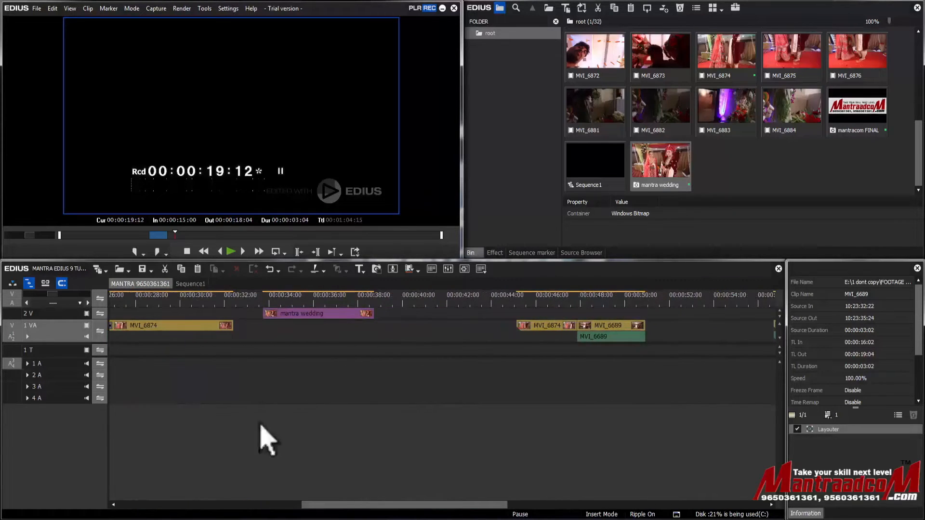
mouse_move(49, 294)
mouse_down()
mouse_move(36, 291)
mouse_move(47, 295)
mouse_up()
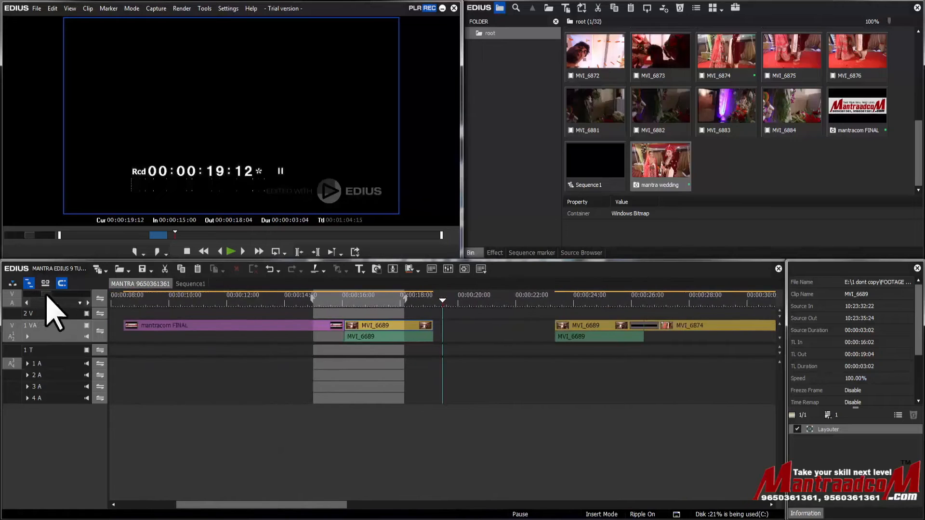
right_click(257, 301)
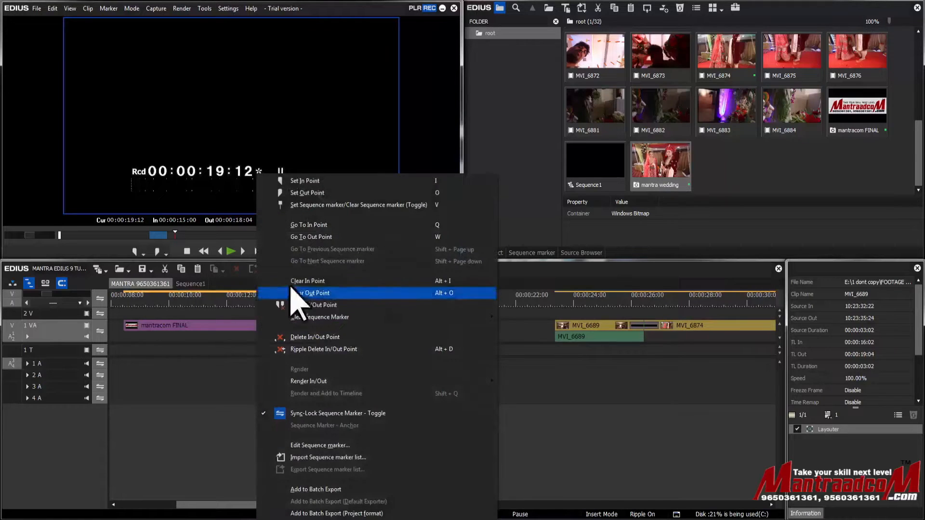
click(313, 305)
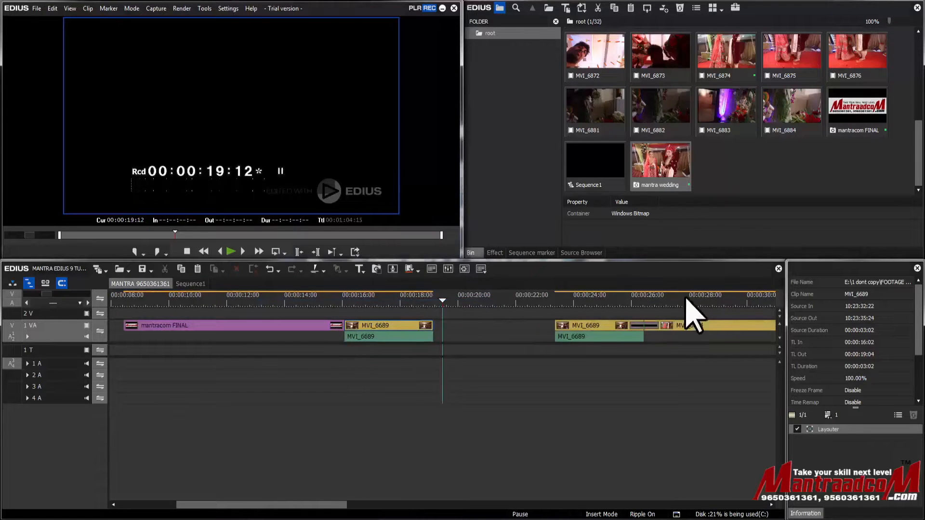
Set an In point at 00:00:12:16 inside the mantracom FINAL clip and an Out point at its end, 00:00:16:02
click(757, 301)
mouse_move(46, 294)
mouse_down()
mouse_move(85, 294)
mouse_move(33, 295)
mouse_move(90, 295)
mouse_move(22, 294)
mouse_move(62, 295)
mouse_up()
click(126, 299)
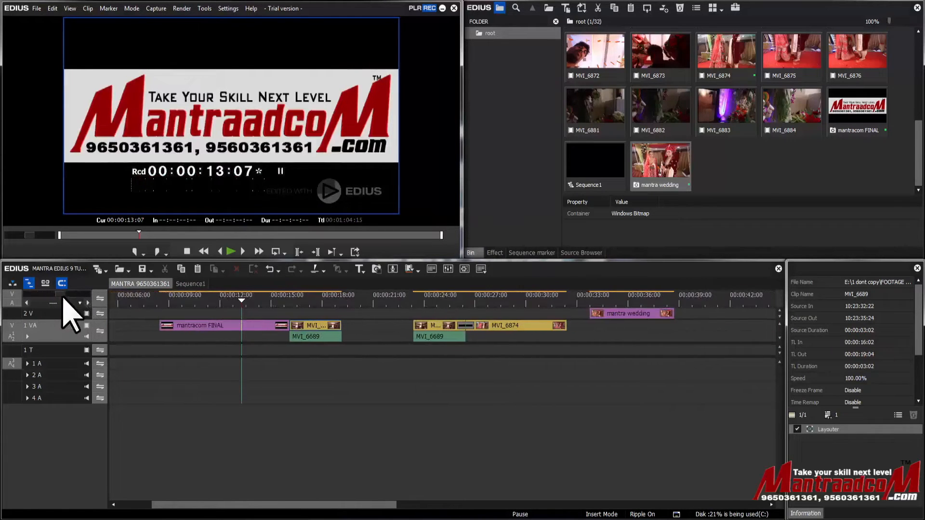
click(364, 299)
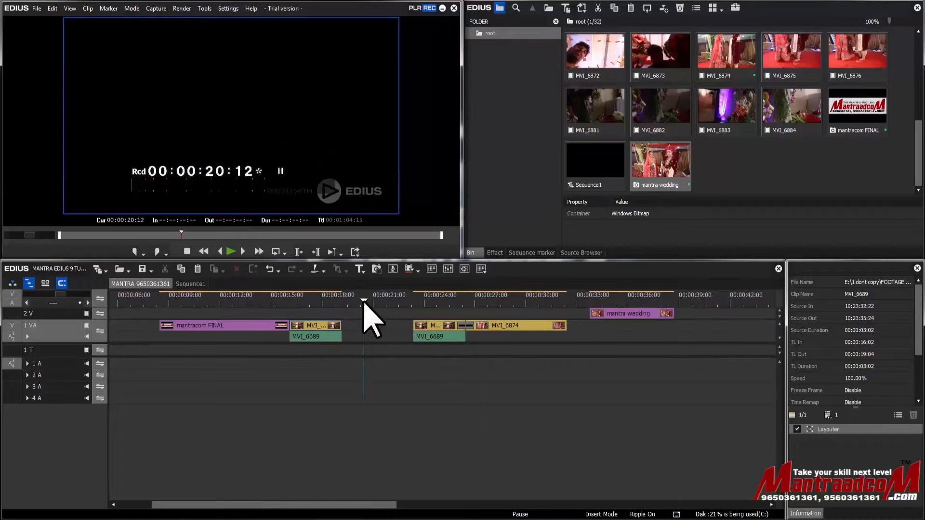
click(231, 301)
key(i)
click(290, 301)
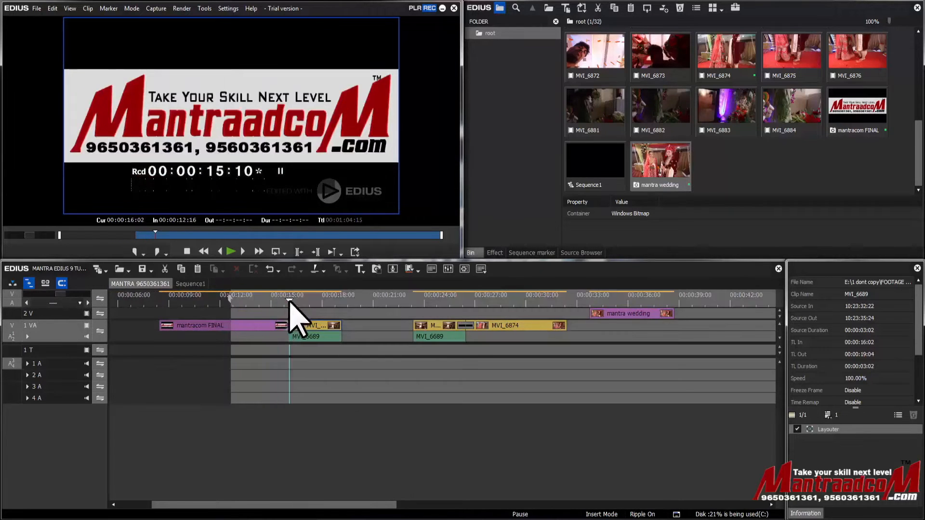
key(o)
click(635, 302)
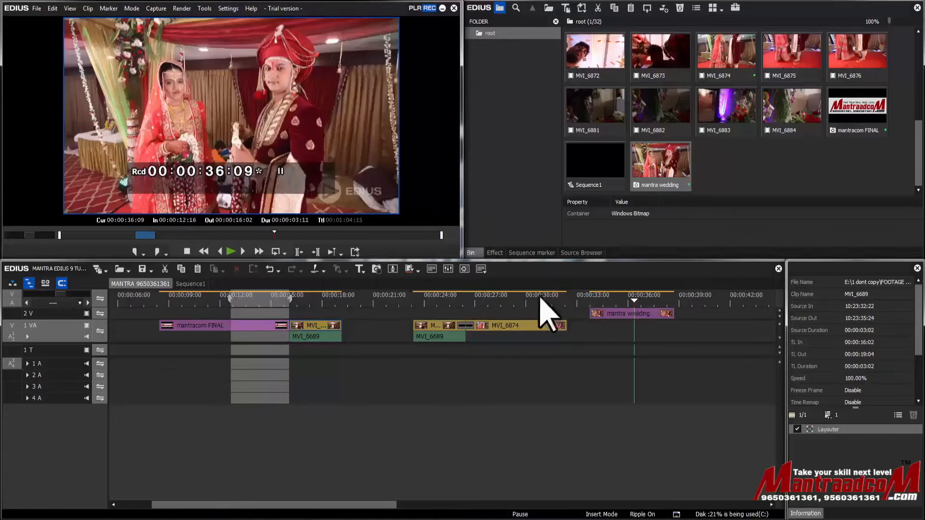
Clear both the In and Out points marked around the end of the mantracom FINAL clip
drag(66, 295, 86, 287)
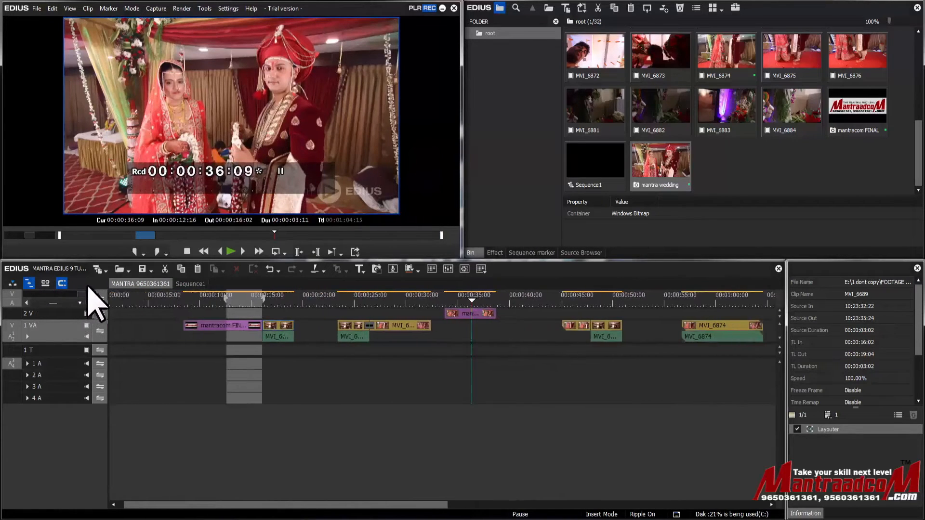
right_click(290, 300)
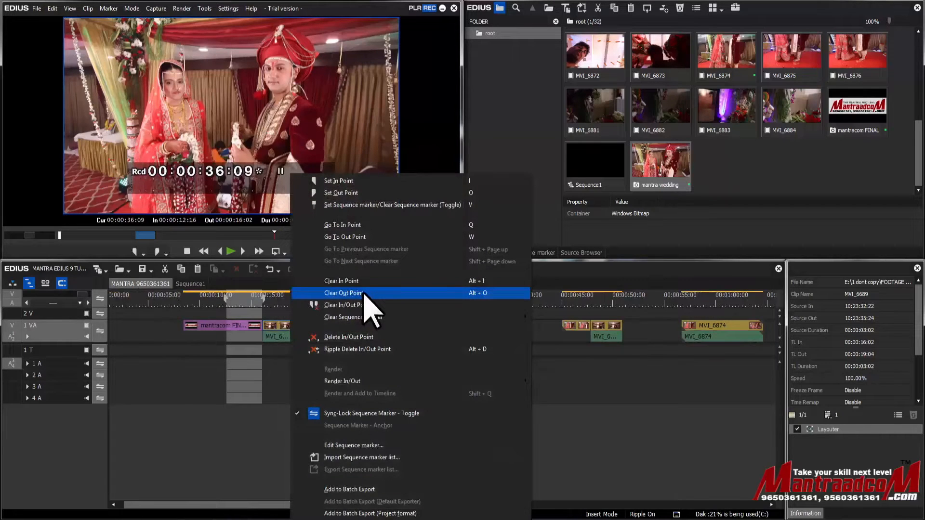
click(363, 305)
Move the playhead to 00:00:20:23 and toggle the timeline scale between 1 Frame and Fit, leaving it at Fit
drag(463, 303, 312, 299)
drag(86, 296, 61, 299)
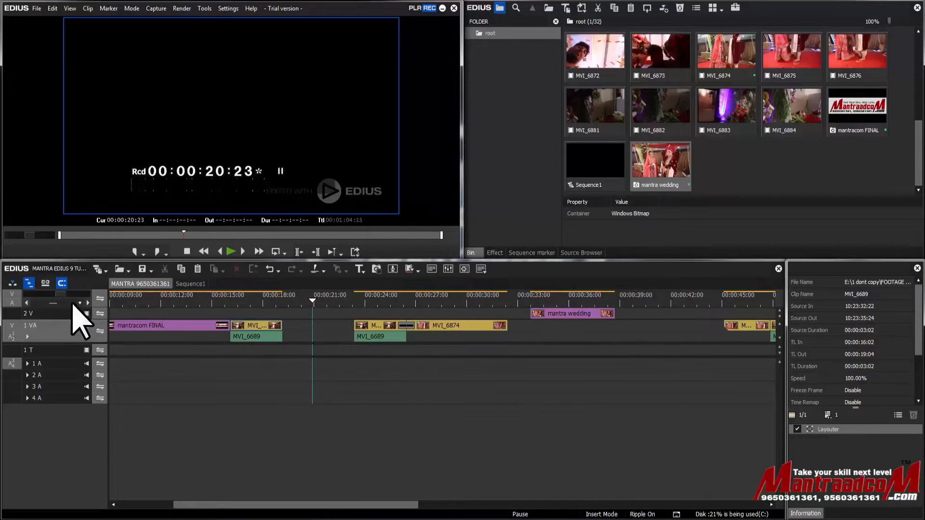
click(69, 304)
click(69, 303)
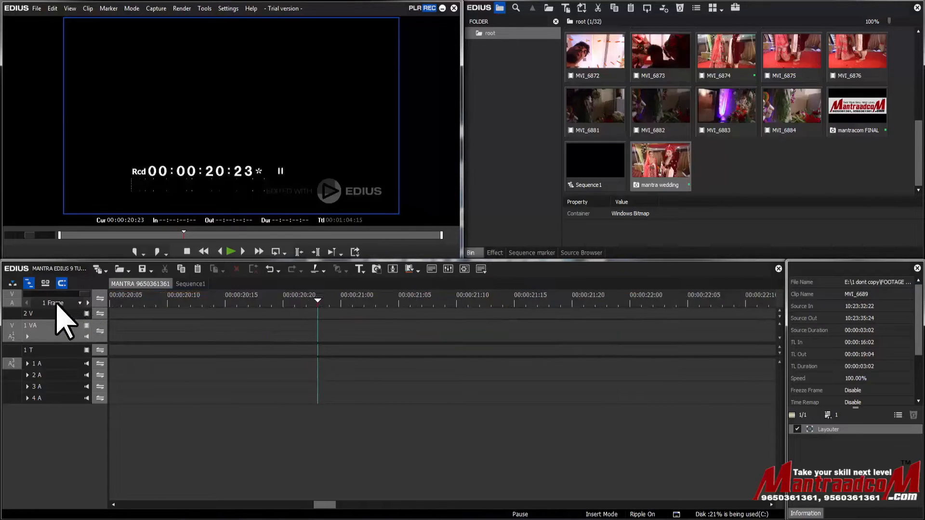
click(57, 303)
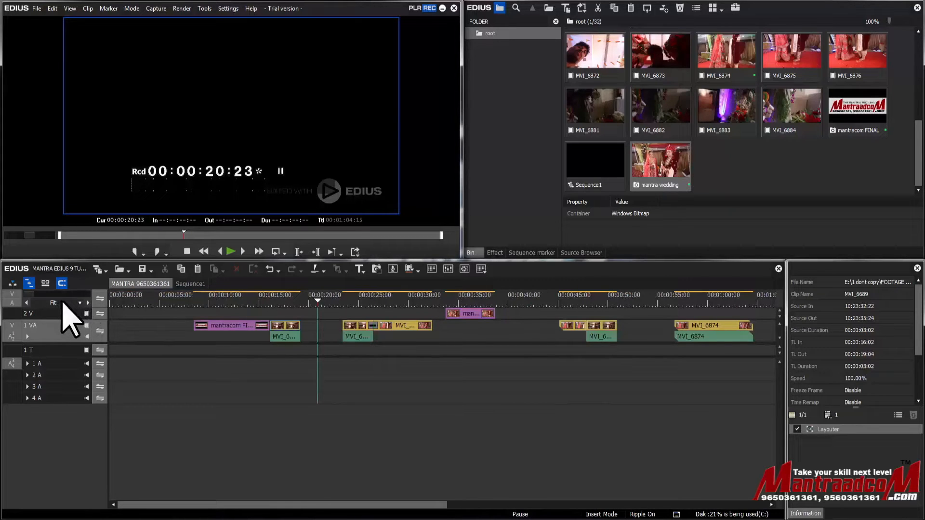
click(62, 303)
click(62, 302)
Review the timeline scale presets and try the 1 Frame, 1 Second and 5 Seconds scales with the playhead at 00:00:08:11
click(80, 304)
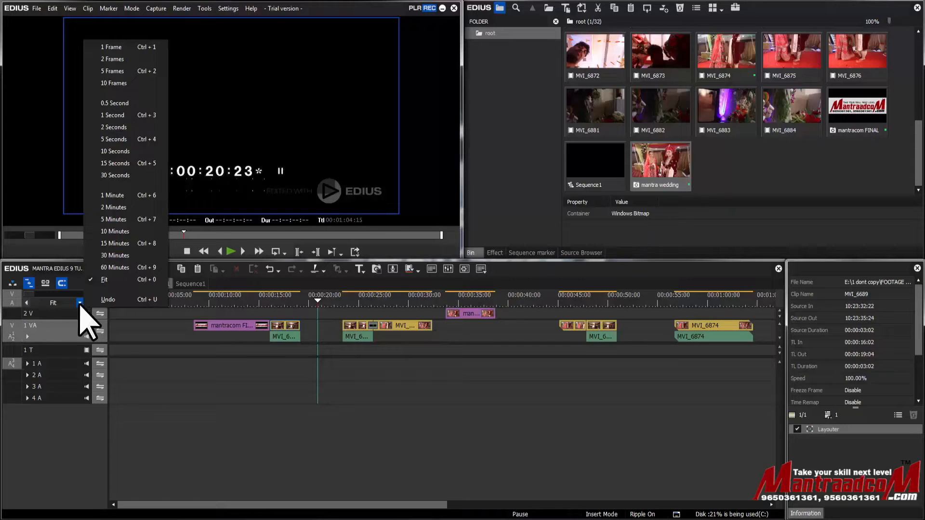
click(194, 305)
key(ctrl+1)
scroll(219, 327, down, 8)
scroll(215, 316, down, 2)
scroll(216, 318, up, 4)
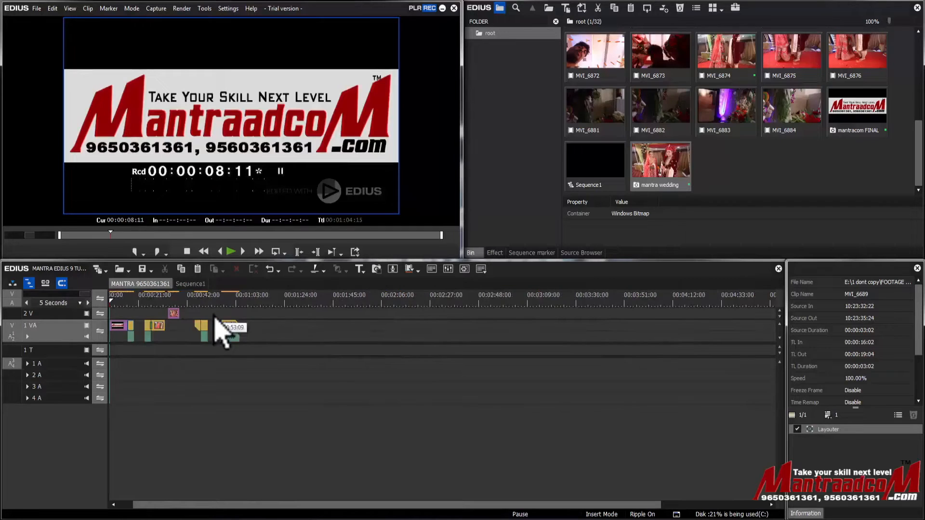
scroll(219, 331, up, 2)
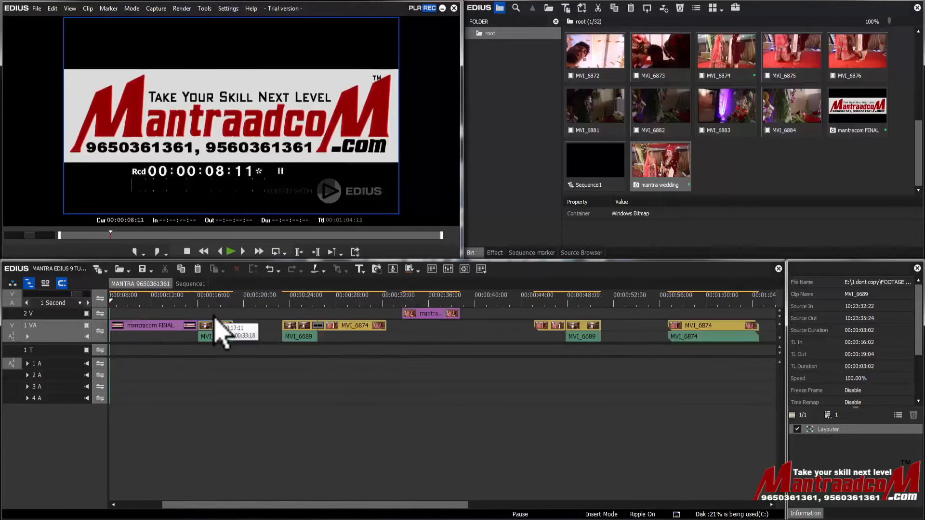
scroll(215, 320, down, 2)
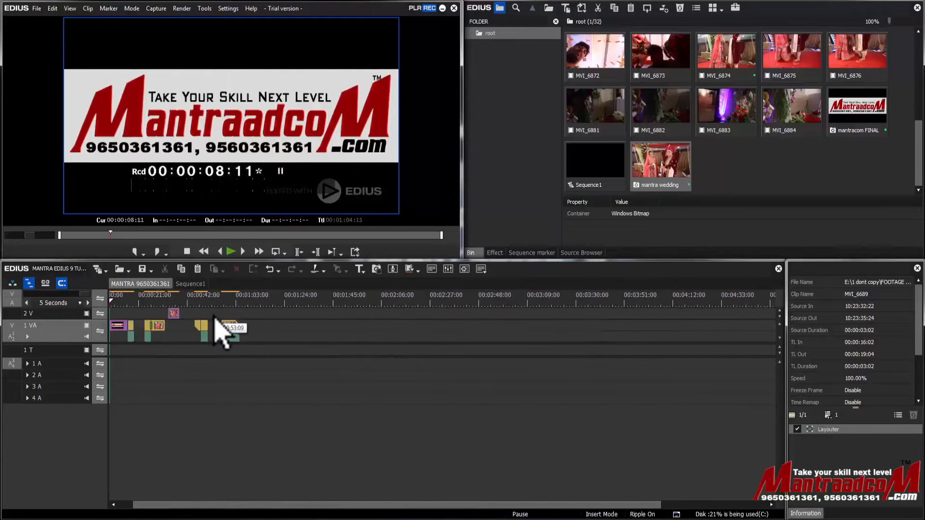
Switch the timeline scale repeatedly between Fit and 1 Second, ending at 1 Second
key(ctrl+0)
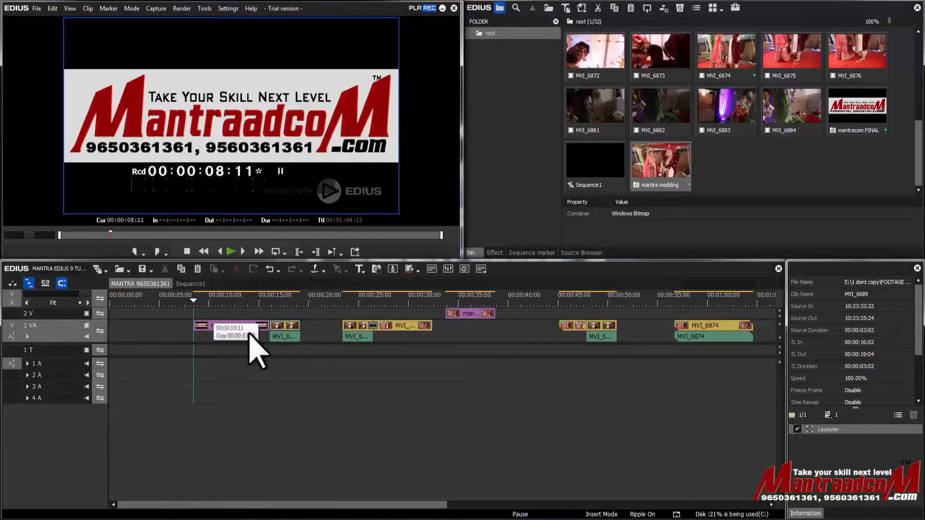
key(ctrl+0)
key(ctrl+0)
key(ctrl+0)
key(ctrl+0)
key(ctrl+0)
key(ctrl+0)
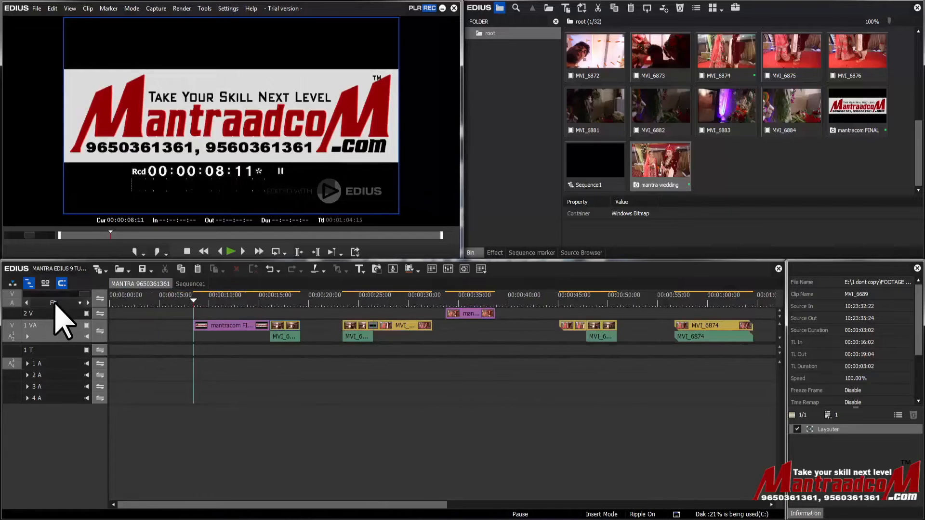
scroll(55, 304, up, 1)
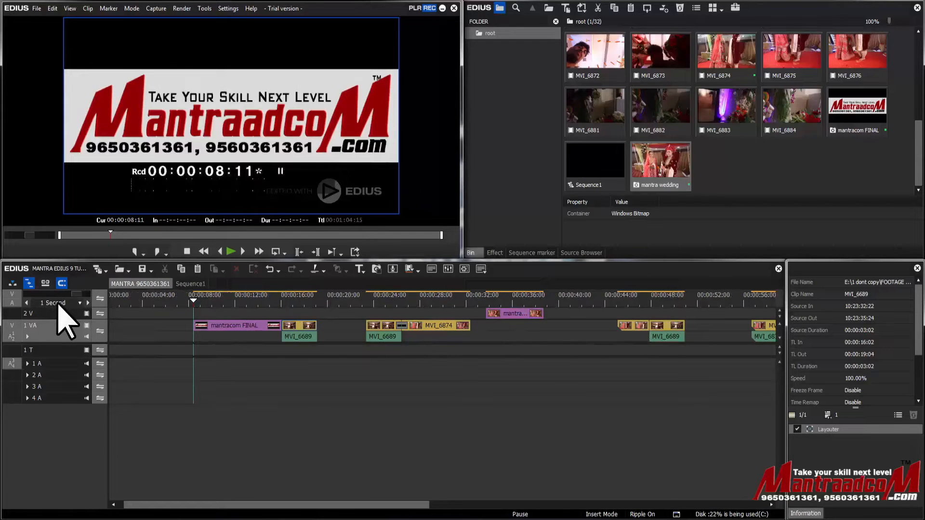
key(ctrl+0)
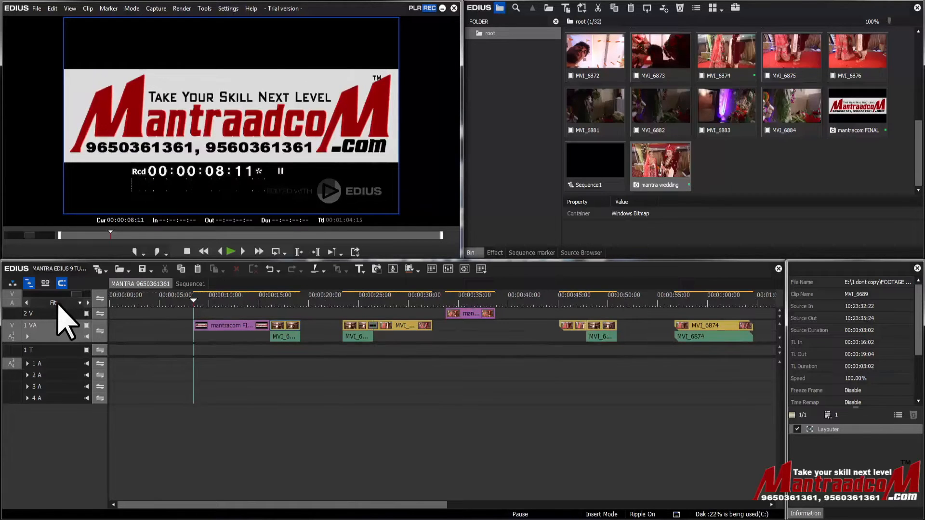
scroll(65, 324, up, 1)
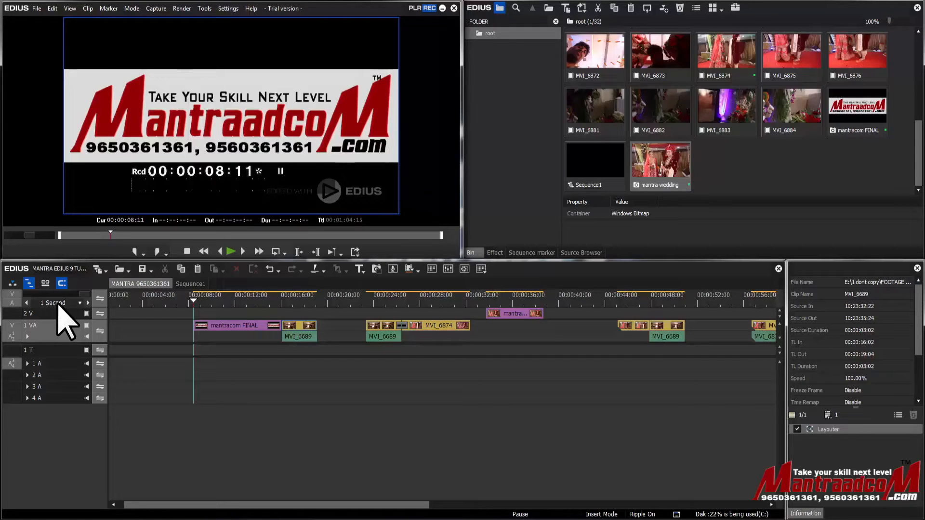
Place the playhead at 00:00:10:19, zoom into framed areas around the MVI_6689 and MVI_6874 clips, and fit the whole sequence again
drag(171, 300, 220, 300)
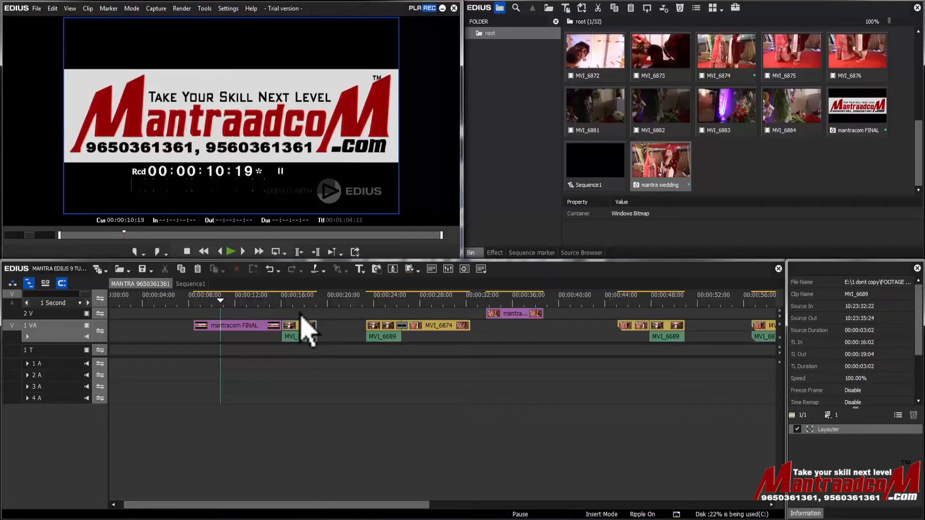
drag(301, 314, 559, 381)
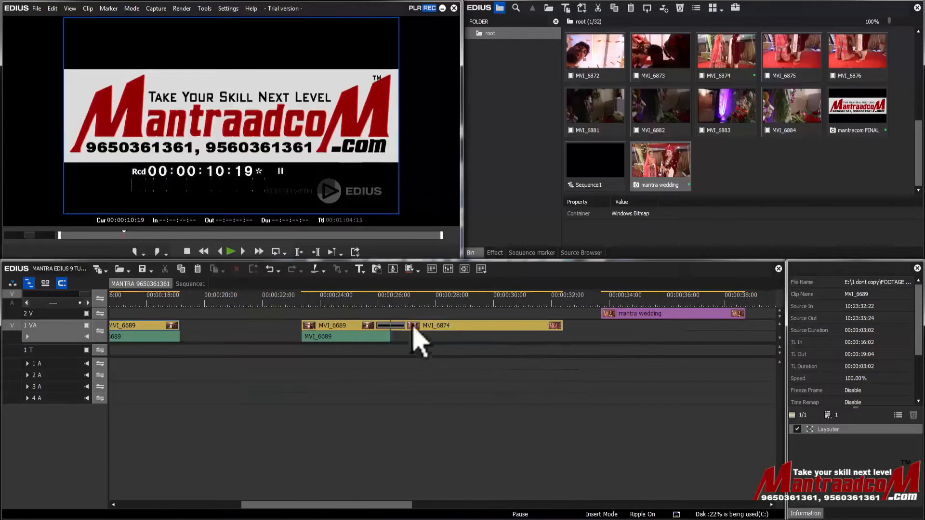
drag(301, 310, 413, 378)
drag(321, 318, 406, 357)
drag(165, 316, 38, 316)
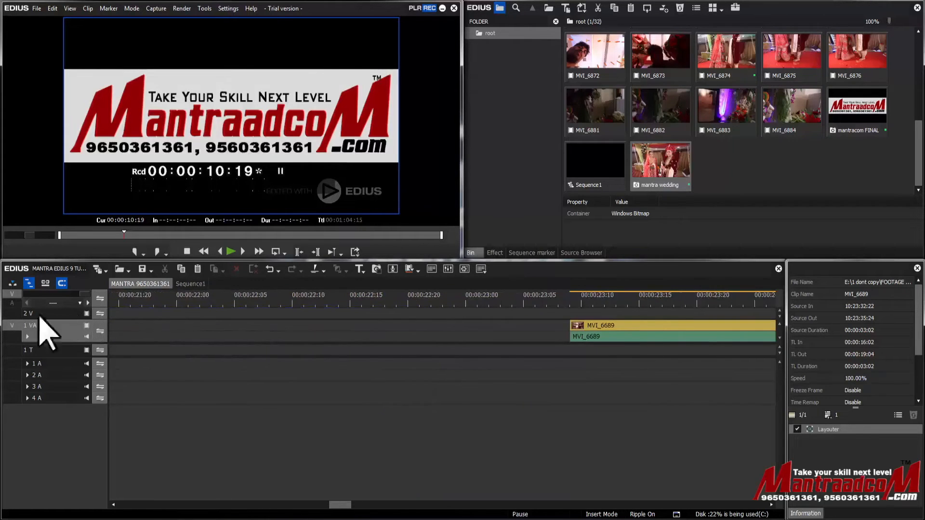
drag(665, 450, 29, 371)
click(57, 303)
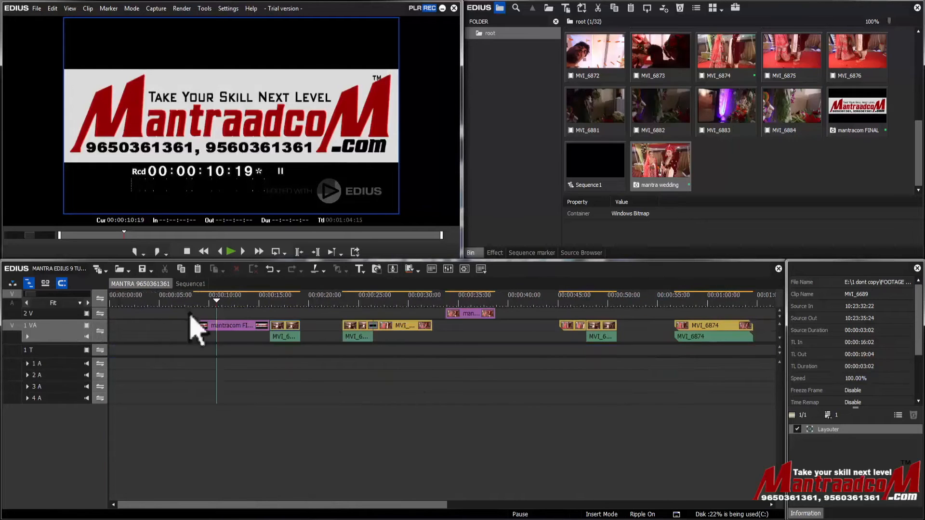
Zoom into the area around the mantracom FINAL and MVI_6689 clips and pan back and forth along the timeline
drag(184, 320, 448, 413)
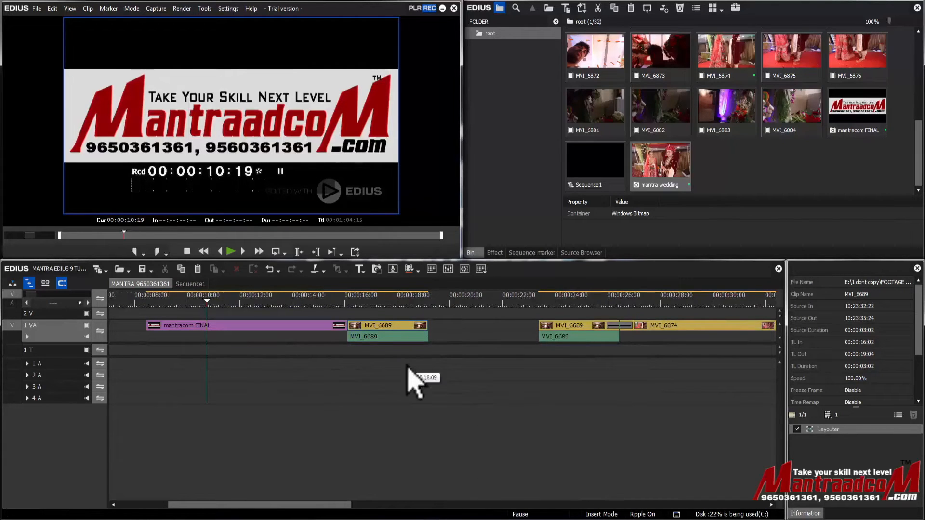
drag(424, 364, 397, 465)
drag(289, 505, 262, 501)
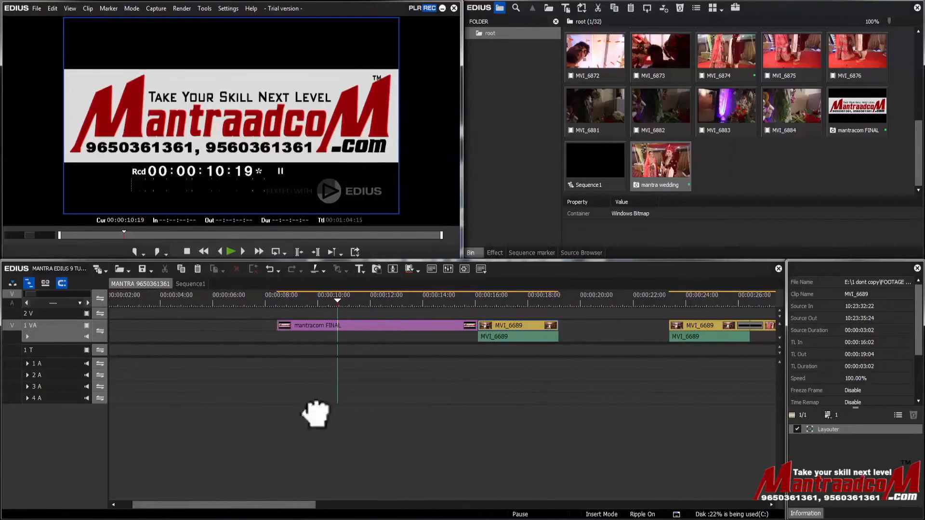
drag(315, 414, 447, 424)
drag(573, 373, 121, 415)
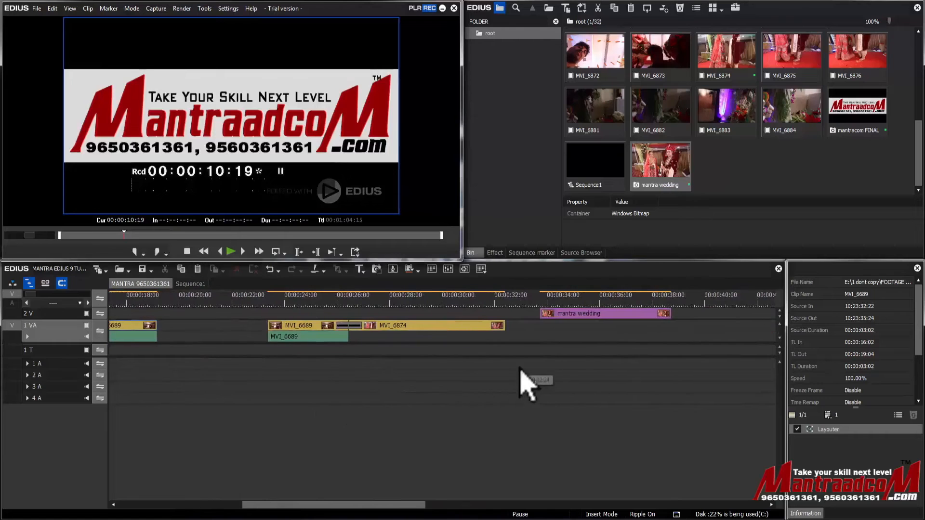
drag(536, 371, 673, 402)
drag(372, 405, 546, 385)
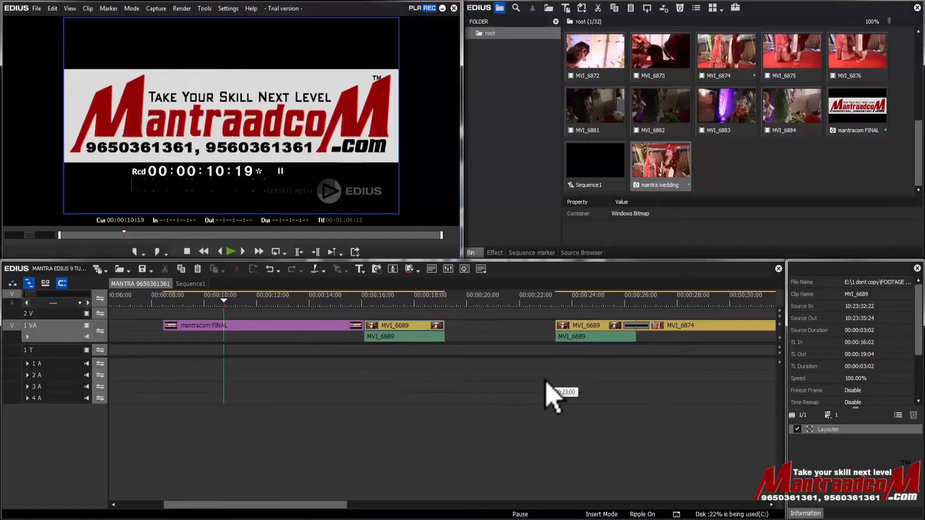
drag(546, 383, 603, 390)
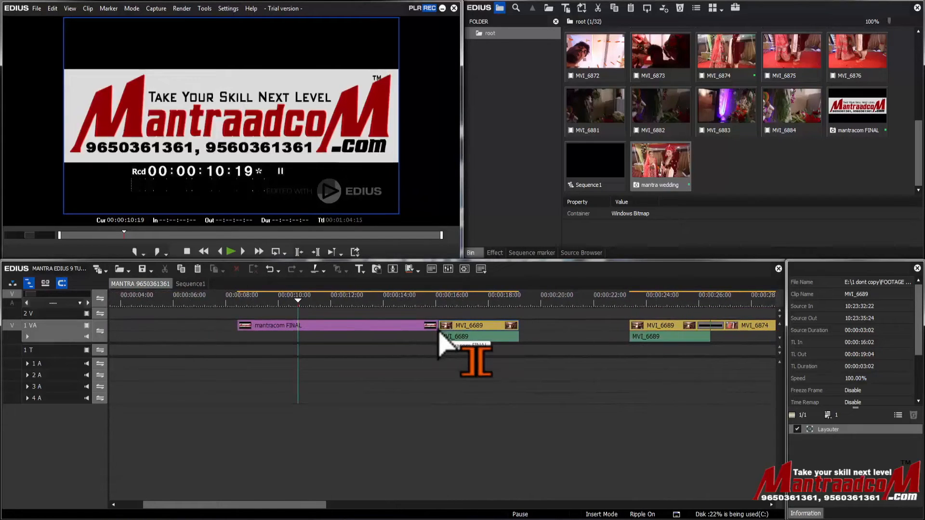
Zoom in closely on the first MVI_6689 clip, then return the timeline scale to Fit
drag(403, 309, 533, 372)
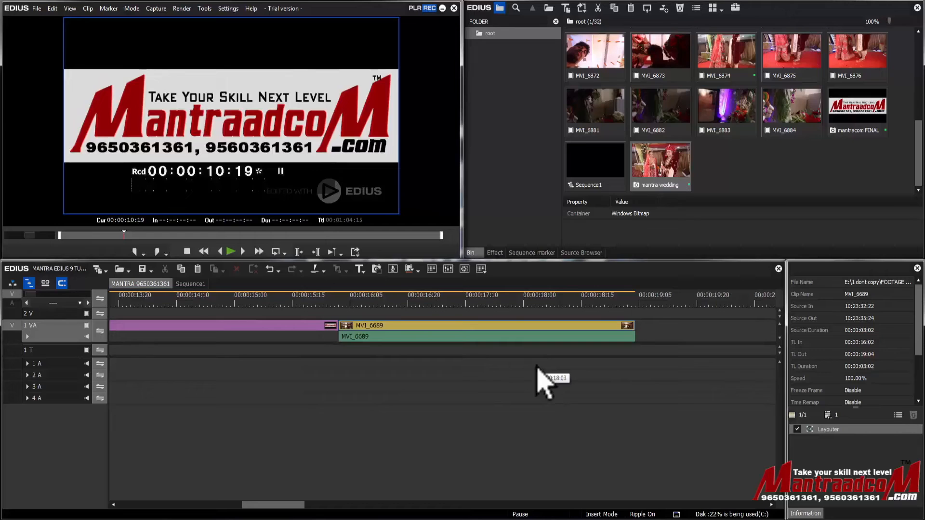
key(ctrl+0)
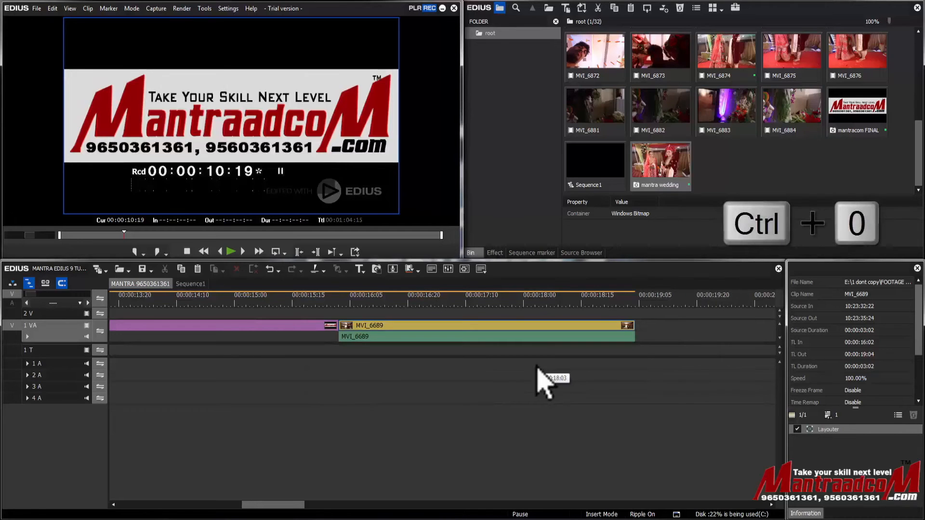
click(53, 303)
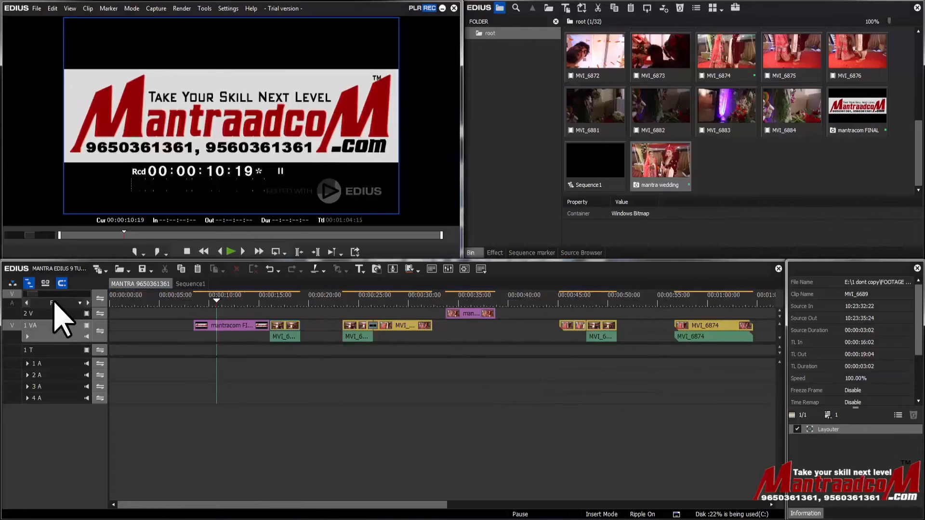